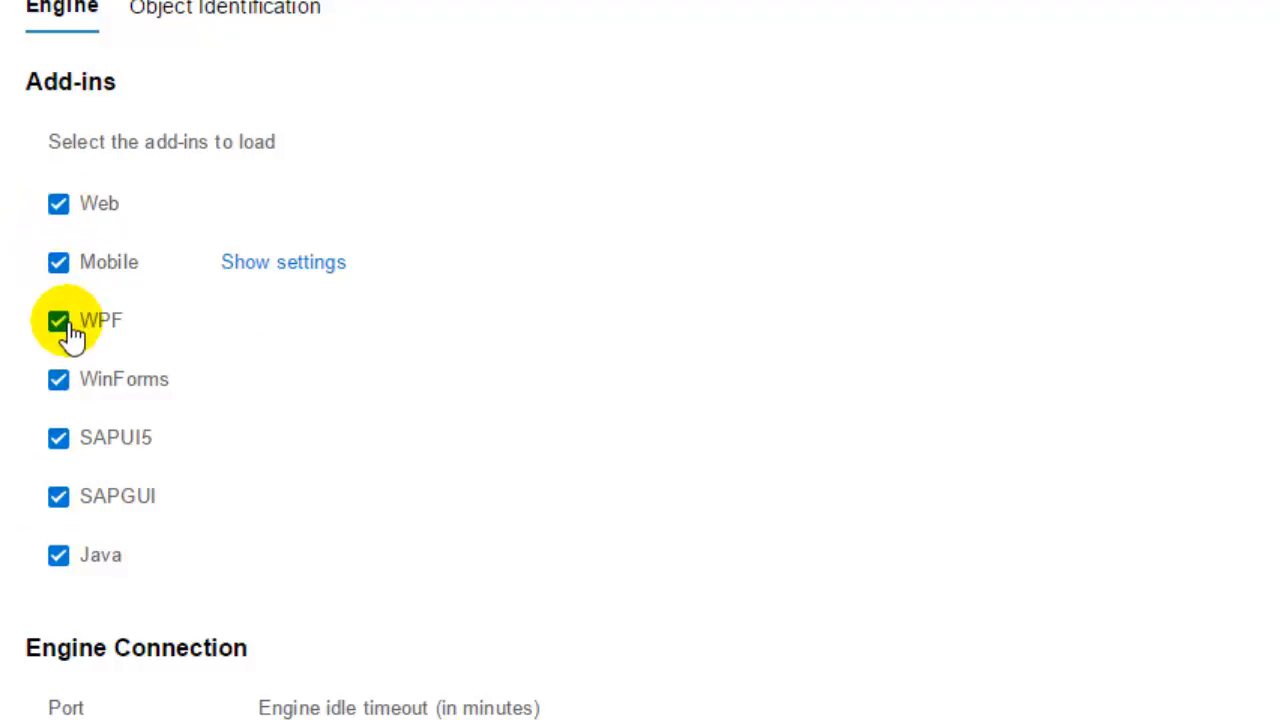
Expand the Mobile add-in's connection settings and look over the server name, user name and password fields
{"action": "left_click", "coordinate": [287, 266]}
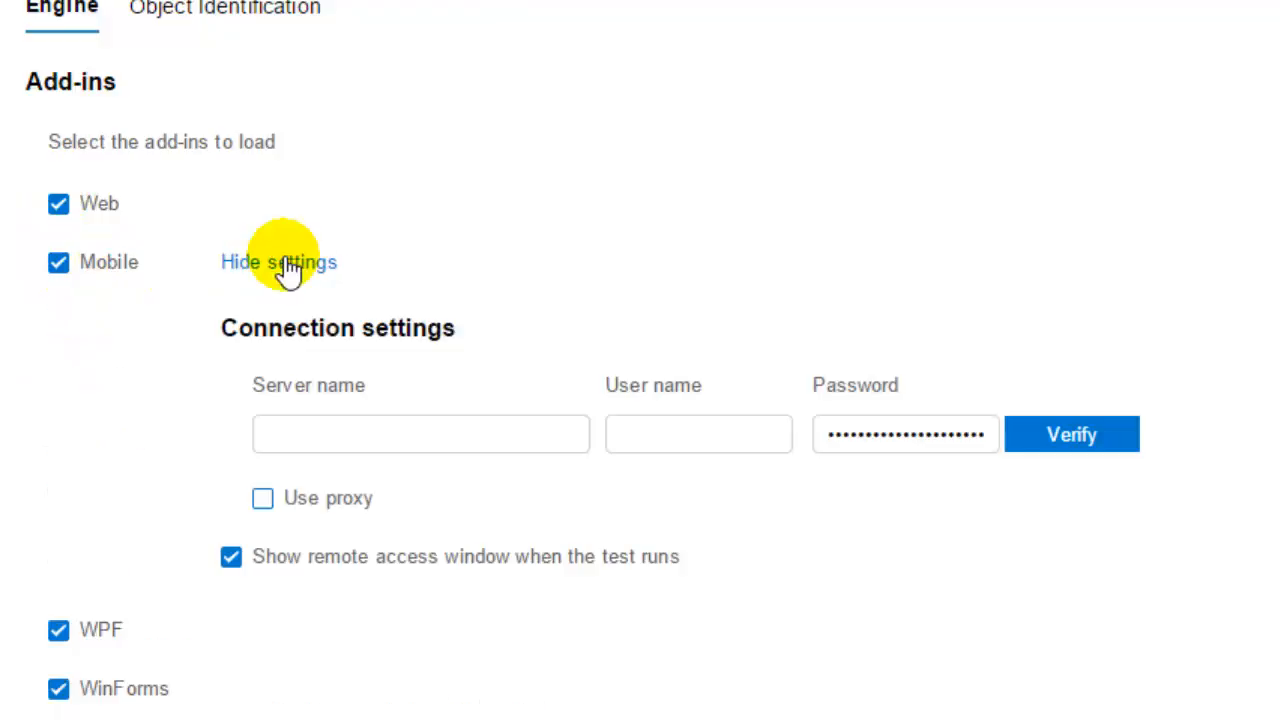
{"action": "left_click", "coordinate": [295, 437]}
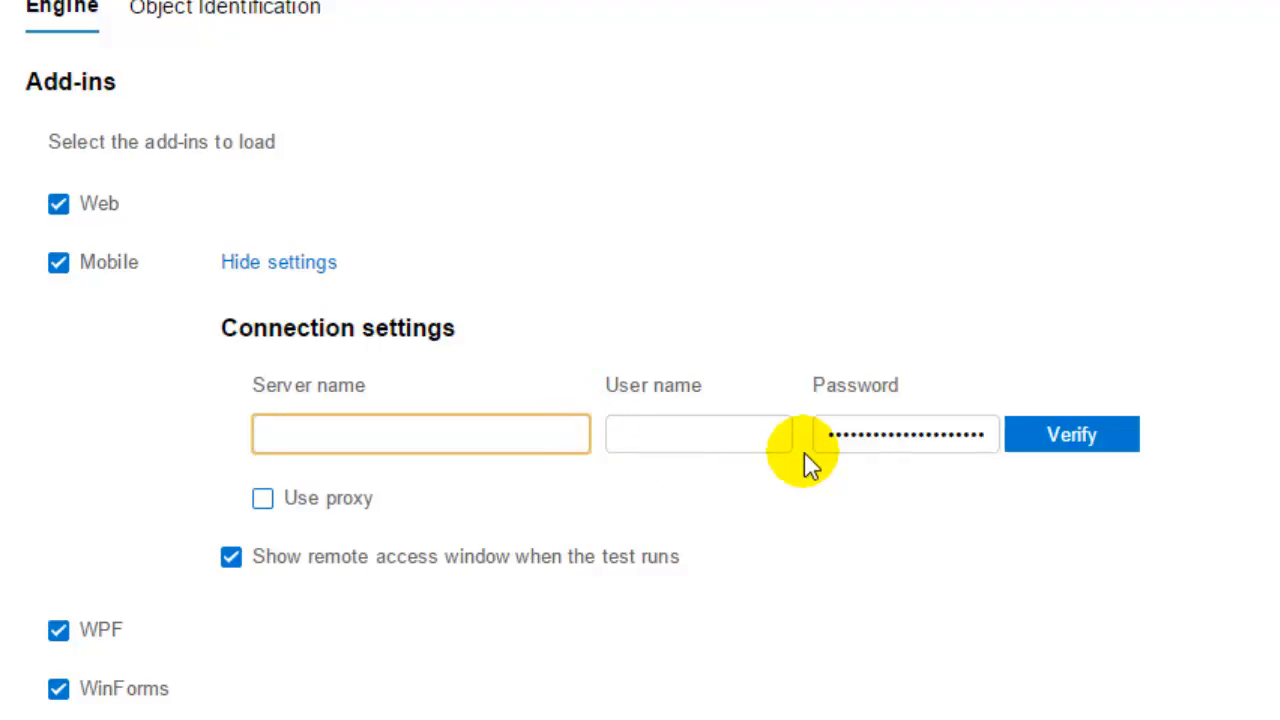
{"action": "scroll", "coordinate": [112, 516], "scroll_direction": "down", "scroll_amount": 5}
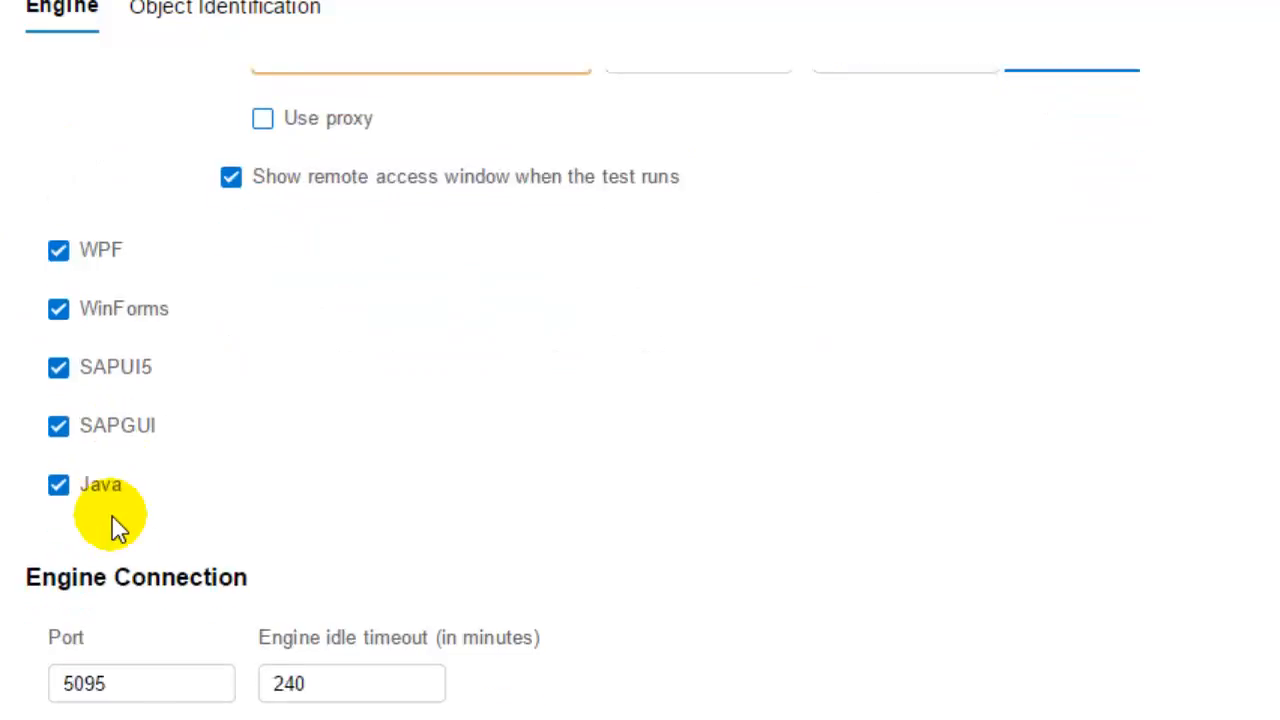
Examine the port and engine idle timeout settings under Engine Connection
{"action": "left_click", "coordinate": [142, 597]}
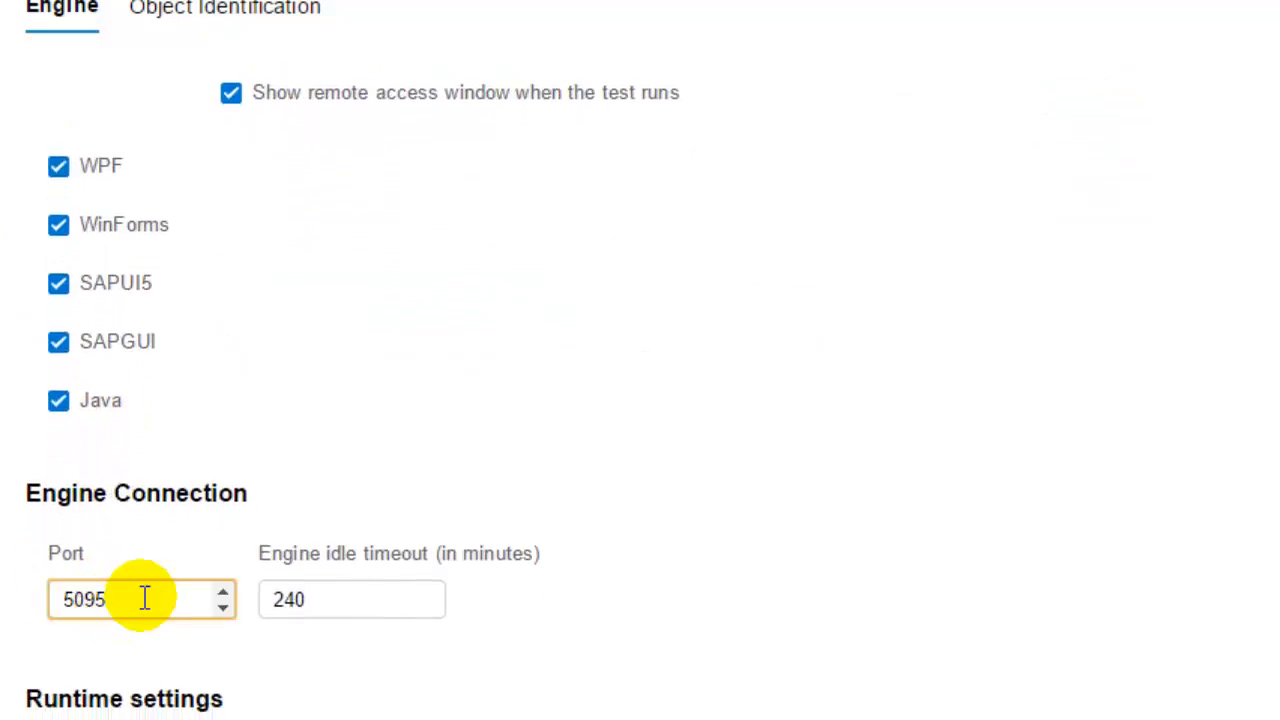
{"action": "left_click", "coordinate": [367, 596]}
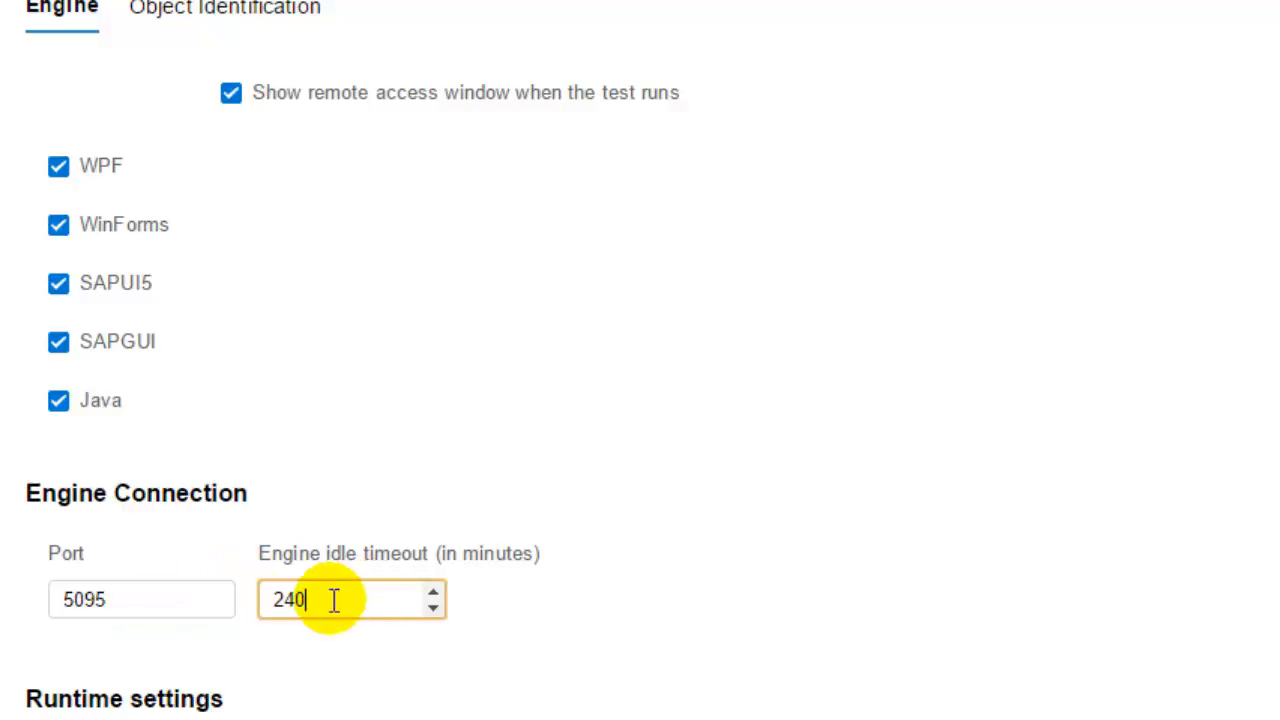
{"action": "left_click", "coordinate": [135, 592]}
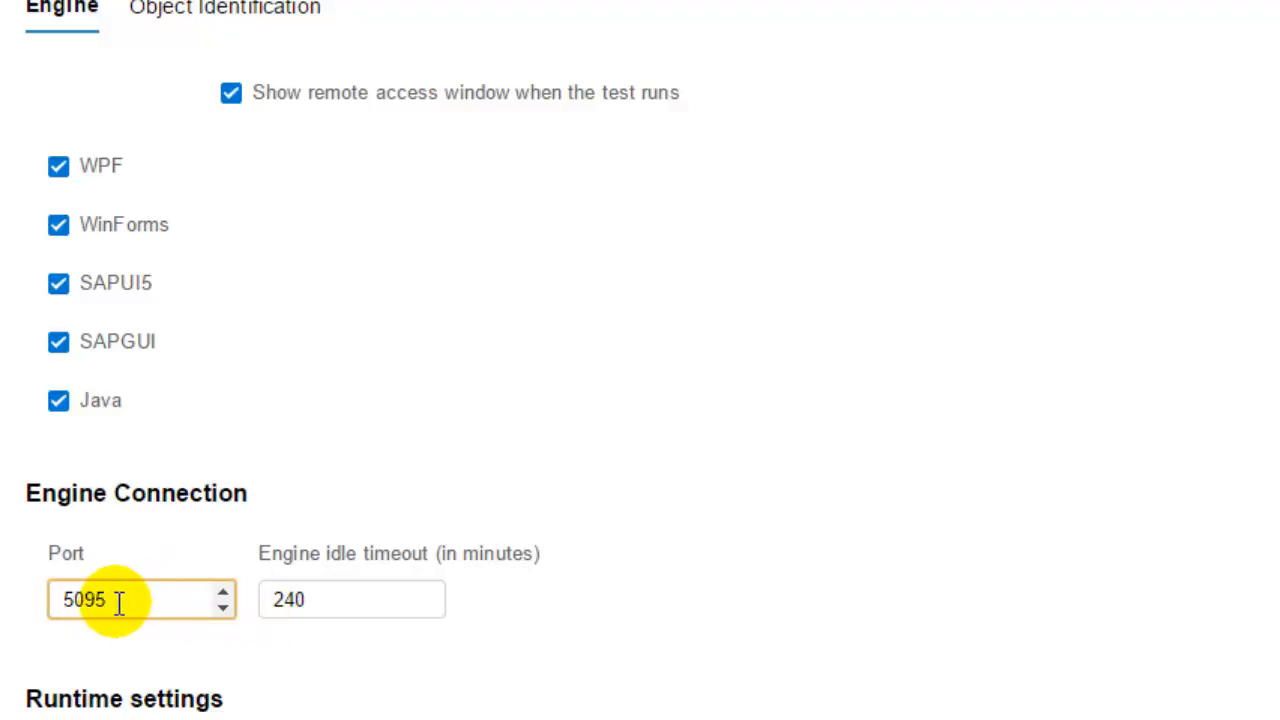
{"action": "left_click", "coordinate": [380, 594]}
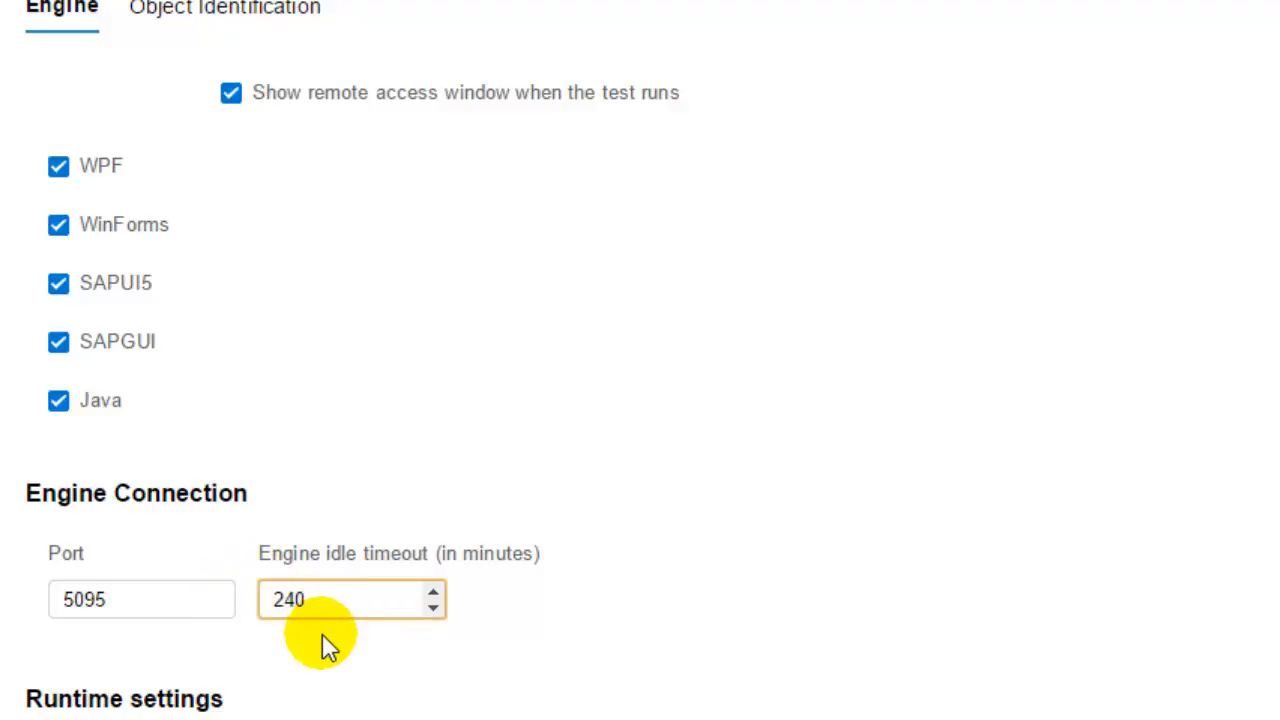
Set the object synchronization timeout to 20 seconds and toggle the option to run tests on a disconnected RDP computer
{"action": "left_click", "coordinate": [157, 606]}
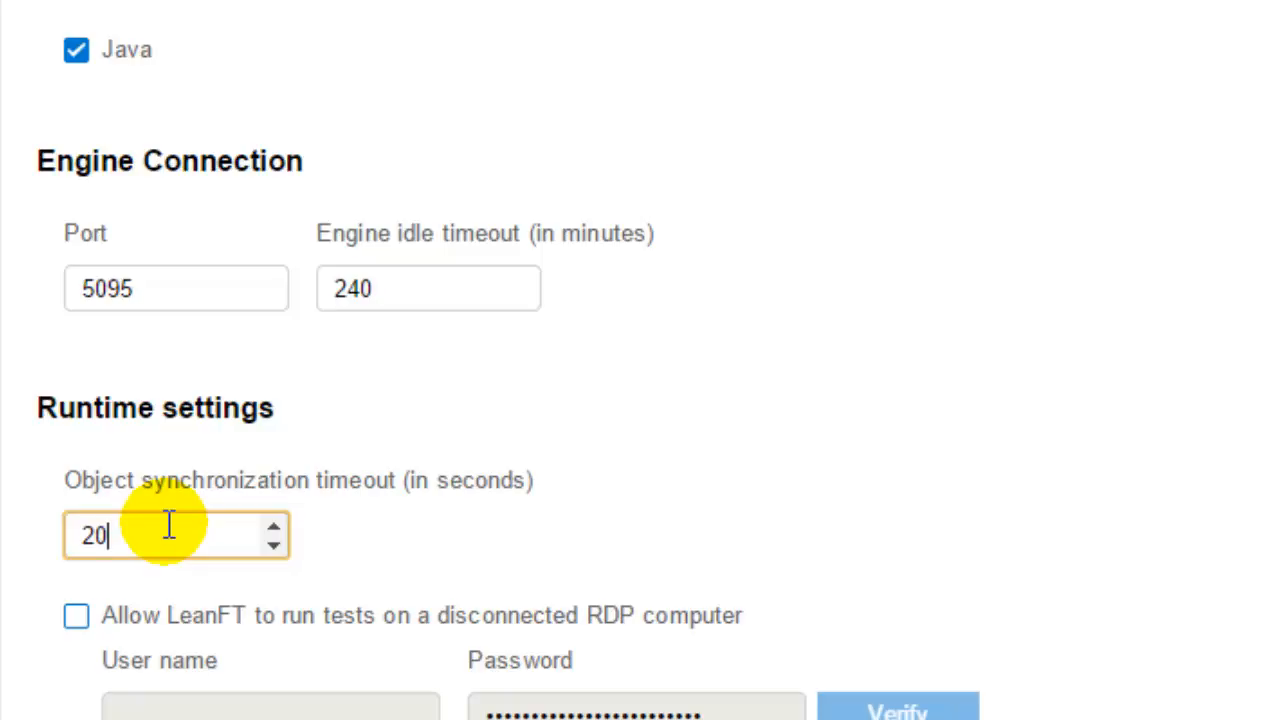
{"action": "scroll", "coordinate": [126, 525], "scroll_direction": "down", "scroll_amount": 1}
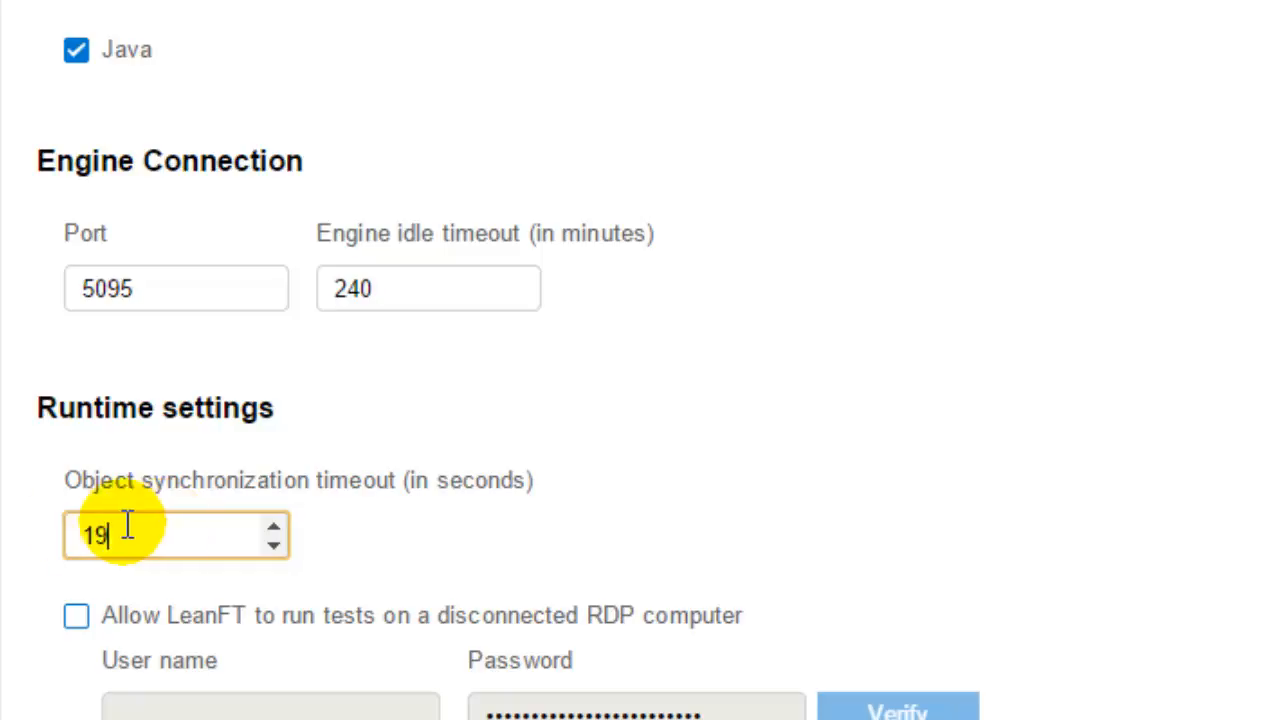
{"action": "left_click", "coordinate": [274, 526]}
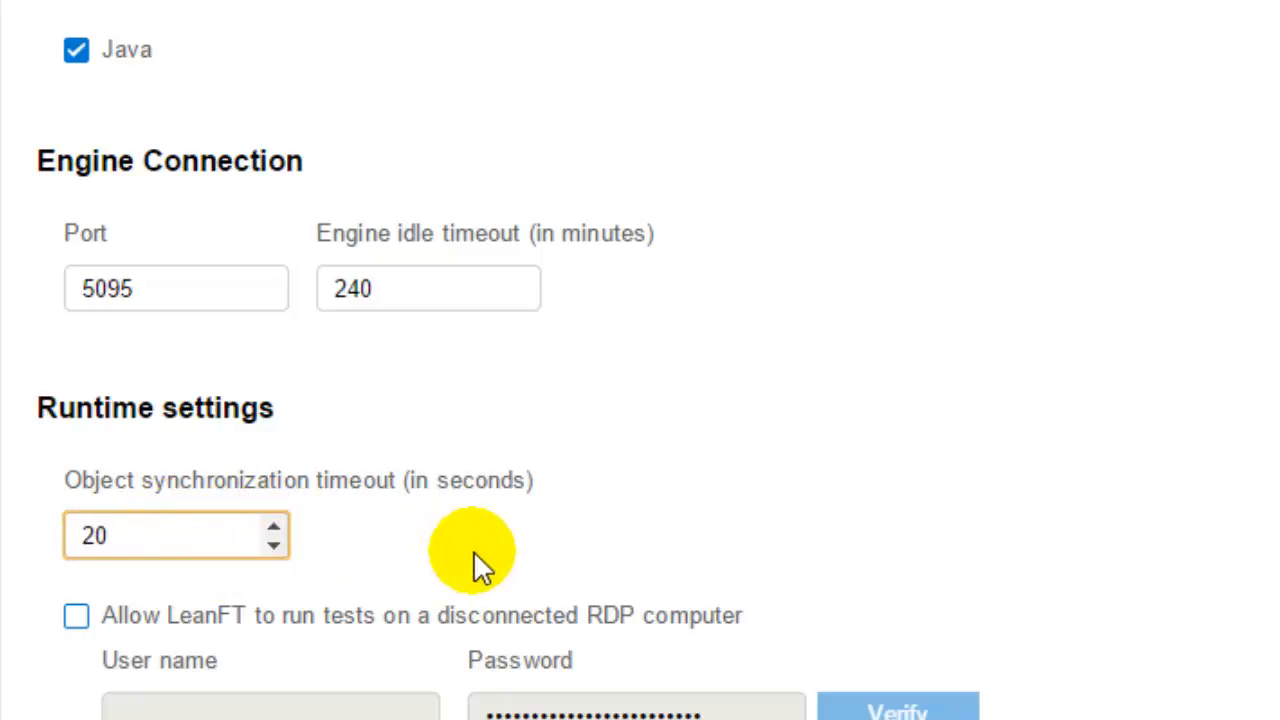
{"action": "left_click", "coordinate": [78, 617]}
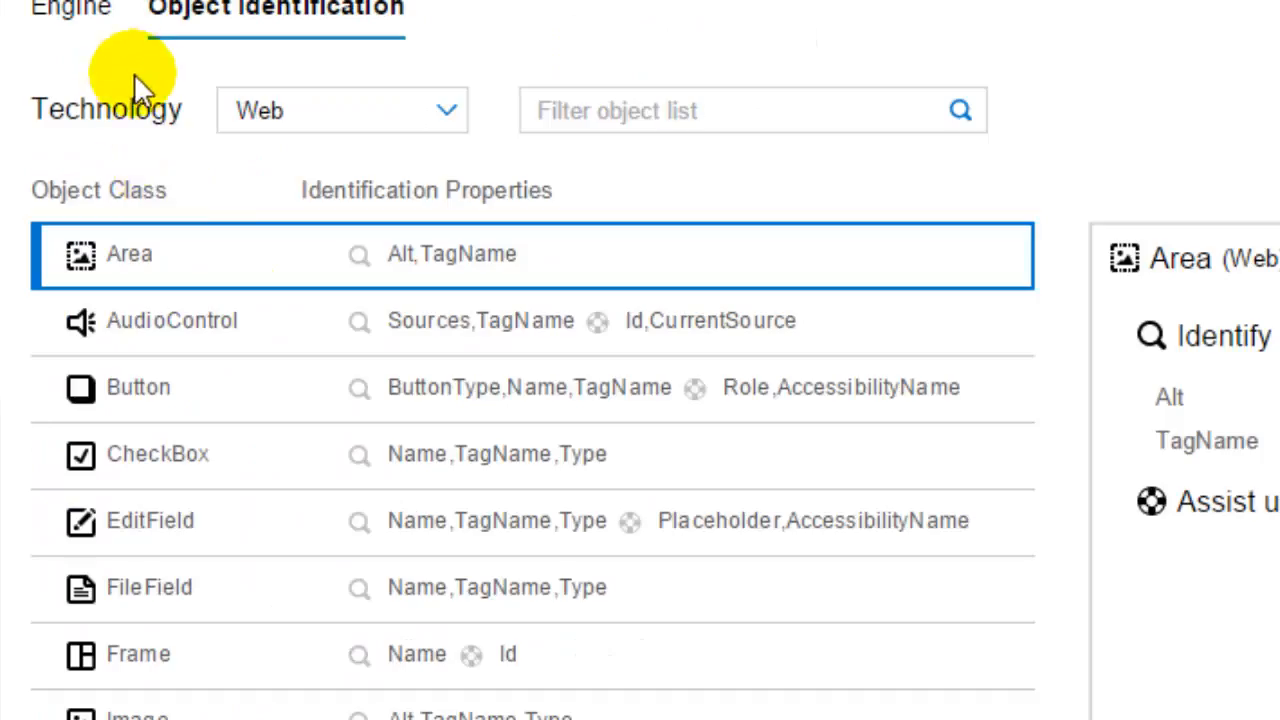
Switch the object identification technology to Java and view the identification properties of the Calendar and InternalFrame classes
{"action": "left_click", "coordinate": [360, 116]}
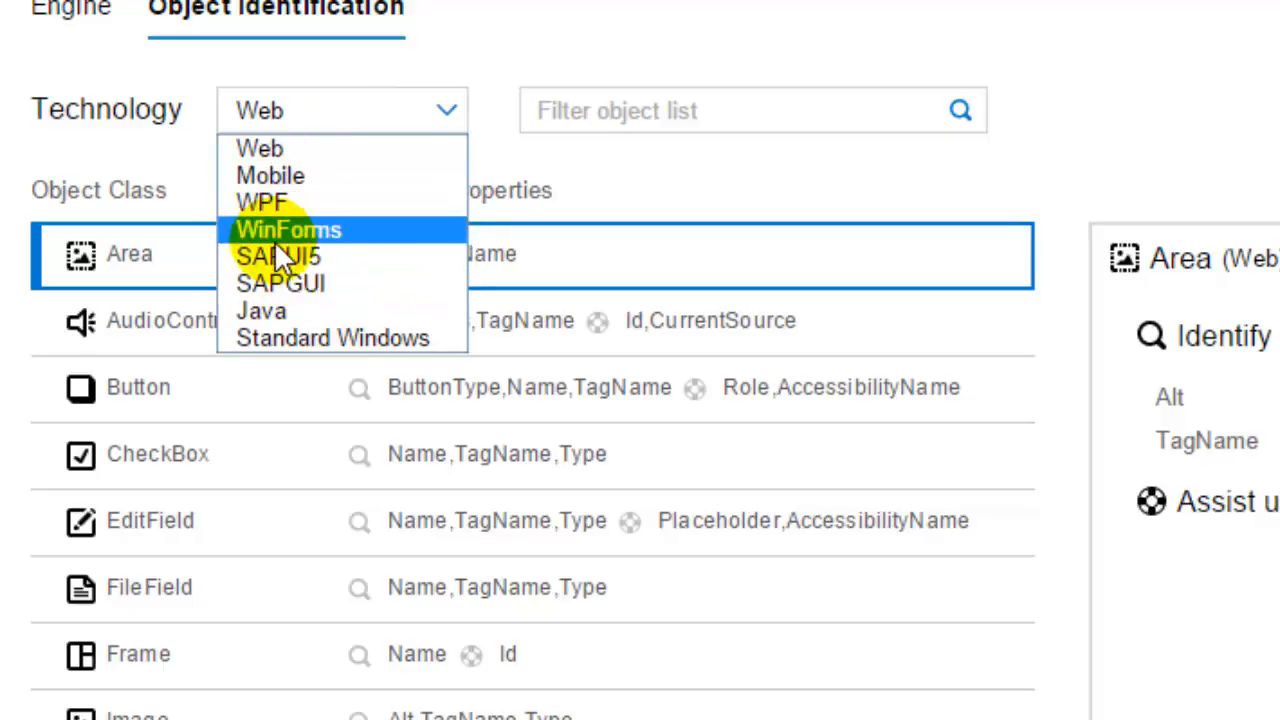
{"action": "left_click", "coordinate": [262, 312]}
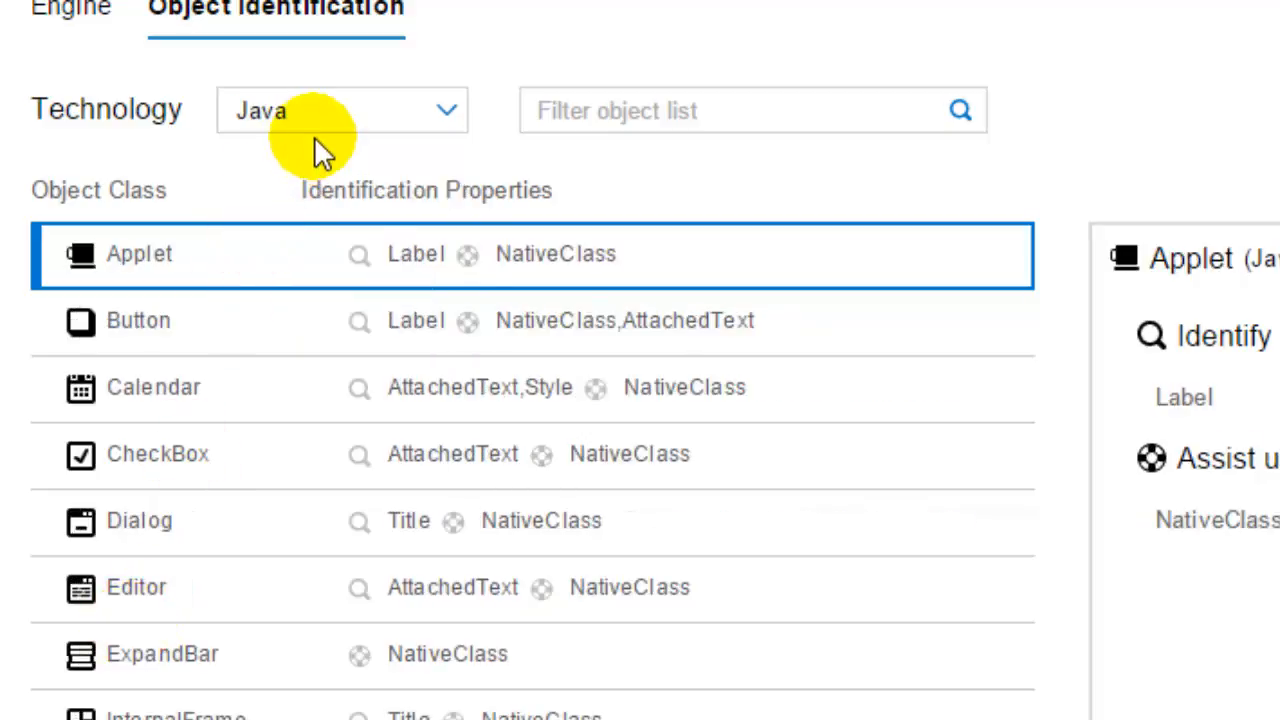
{"action": "left_click", "coordinate": [210, 403]}
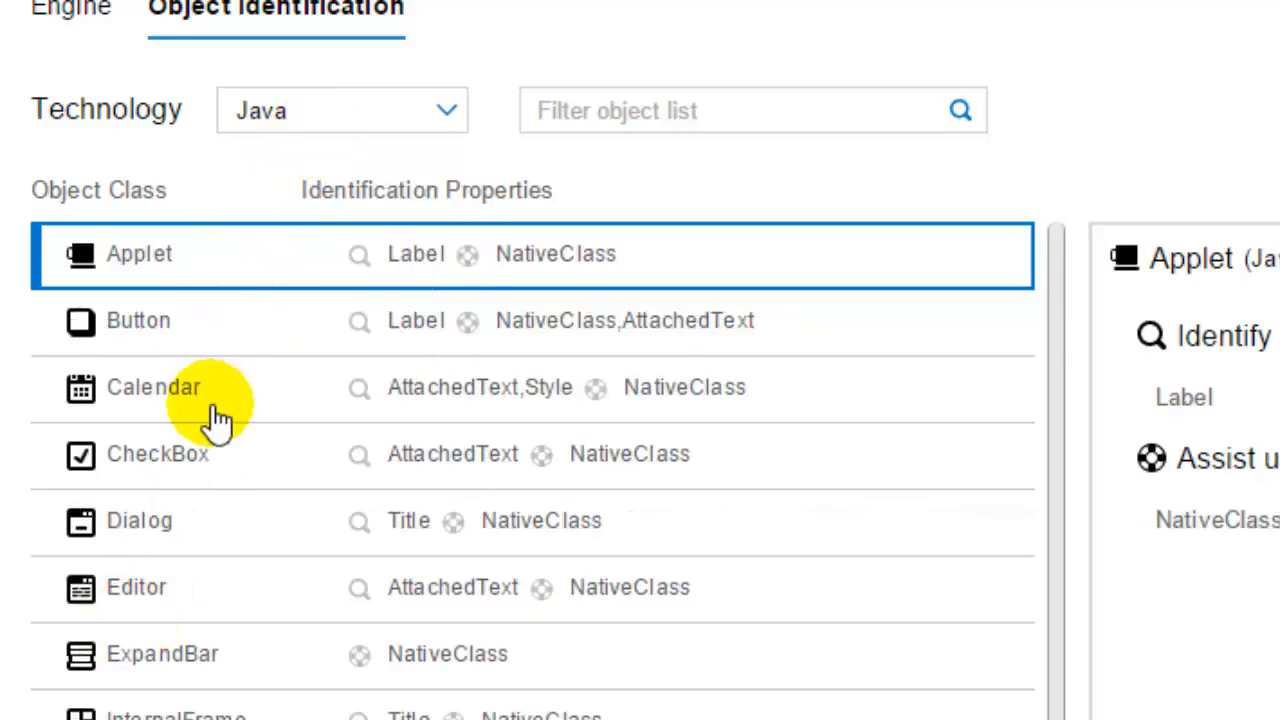
{"action": "left_click", "coordinate": [243, 702]}
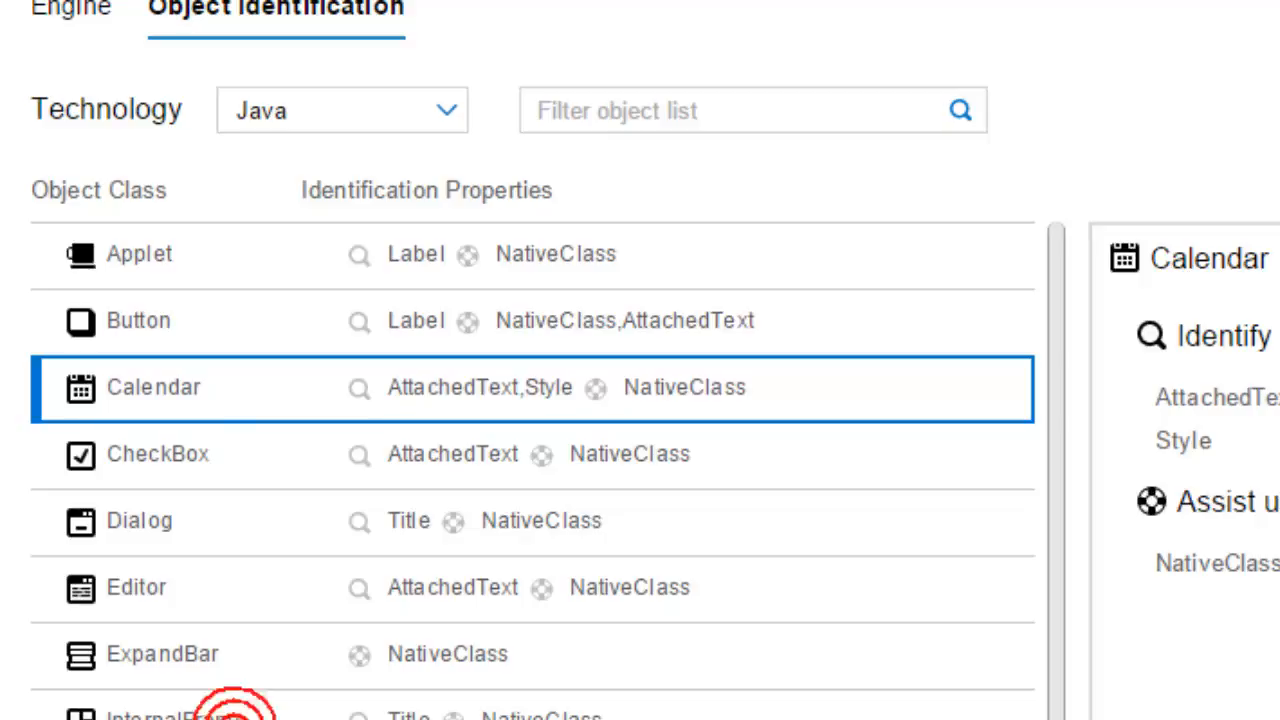
Add the IsEnabled property to the assistive properties of the Java SpinBox class
{"action": "scroll", "coordinate": [251, 709], "scroll_direction": "down", "scroll_amount": 5}
{"action": "left_click", "coordinate": [251, 714]}
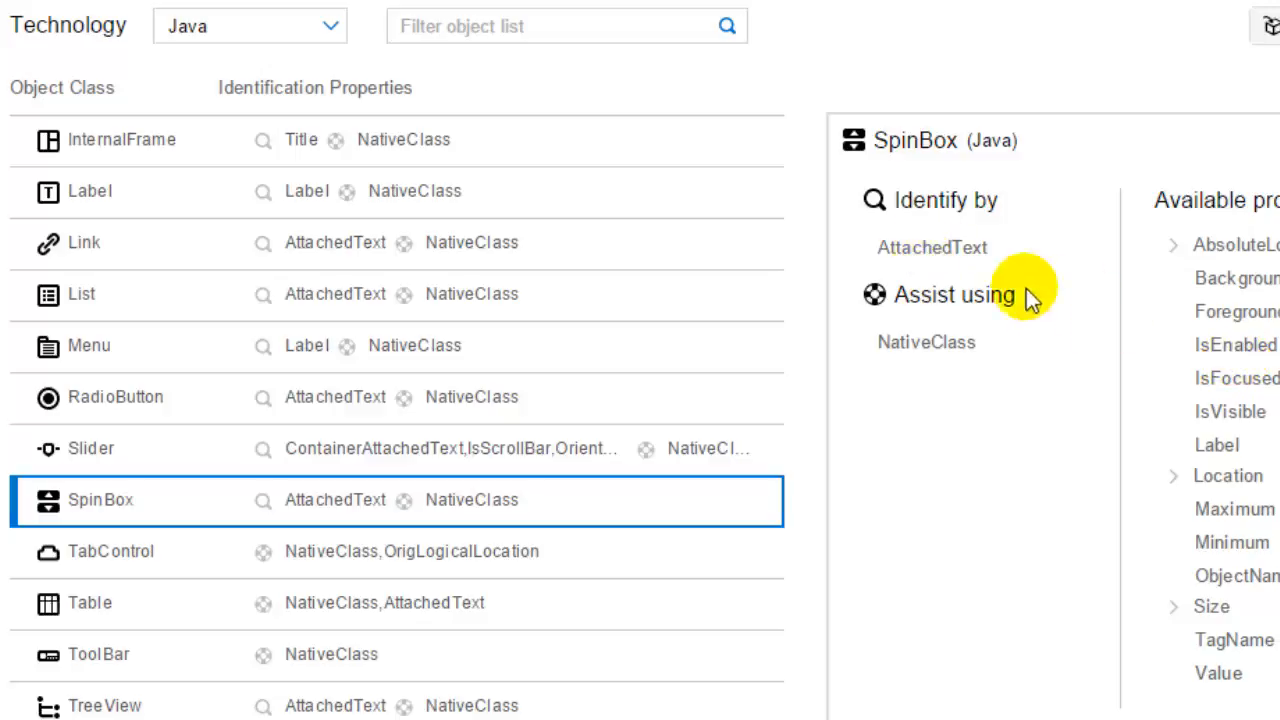
{"action": "left_click_drag", "start_coordinate": [1245, 346], "coordinate": [846, 327]}
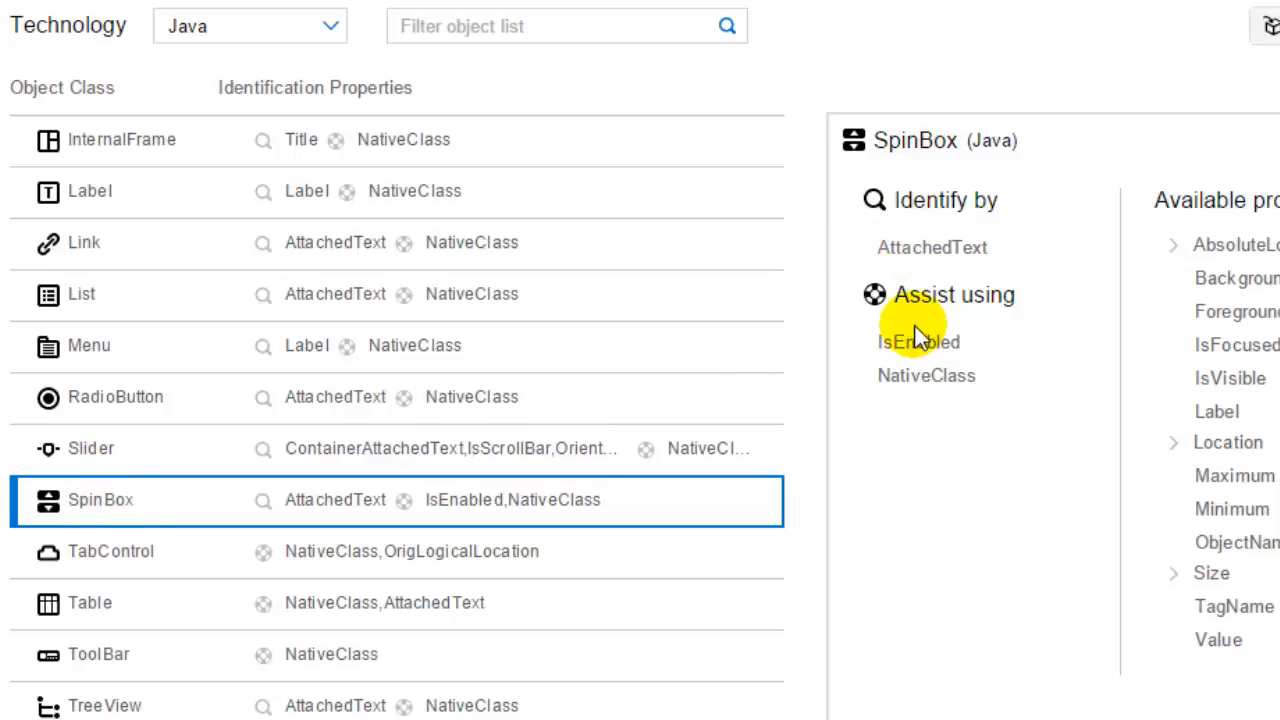
Filter the Java object class list by "but", keeping Java as the technology
{"action": "scroll", "coordinate": [286, 451], "scroll_direction": "up", "scroll_amount": 3}
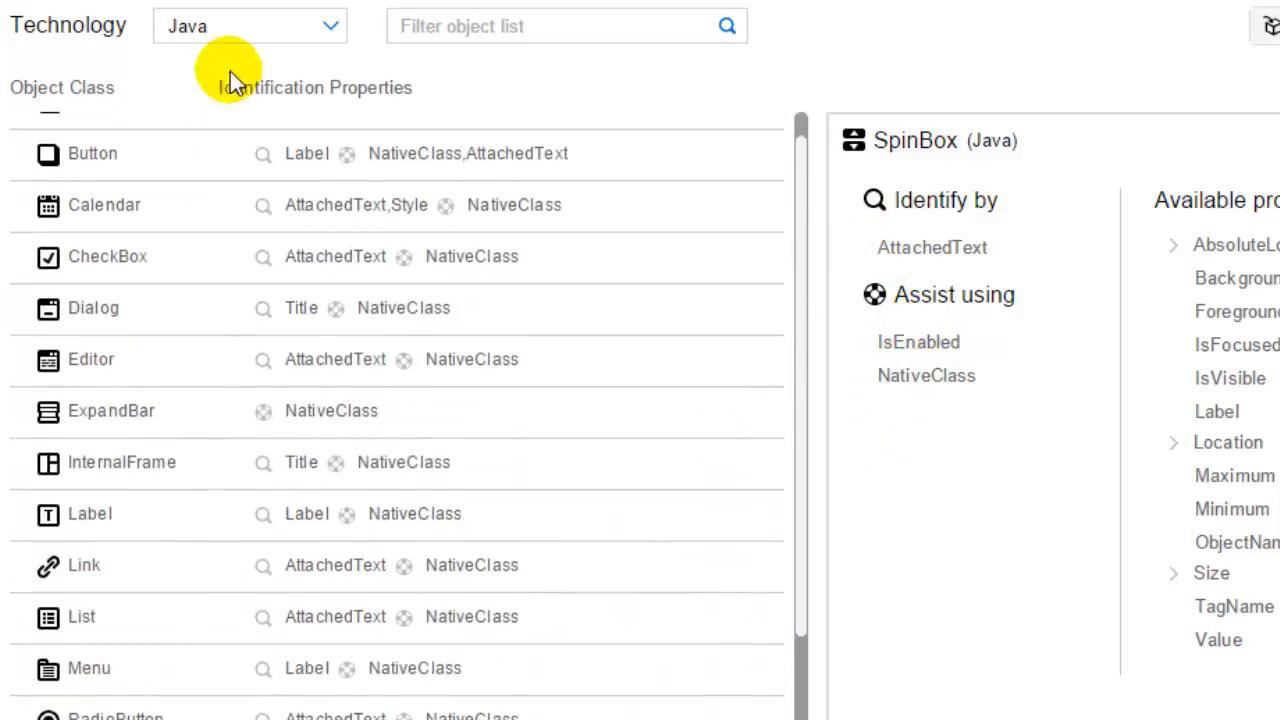
{"action": "left_click", "coordinate": [255, 30]}
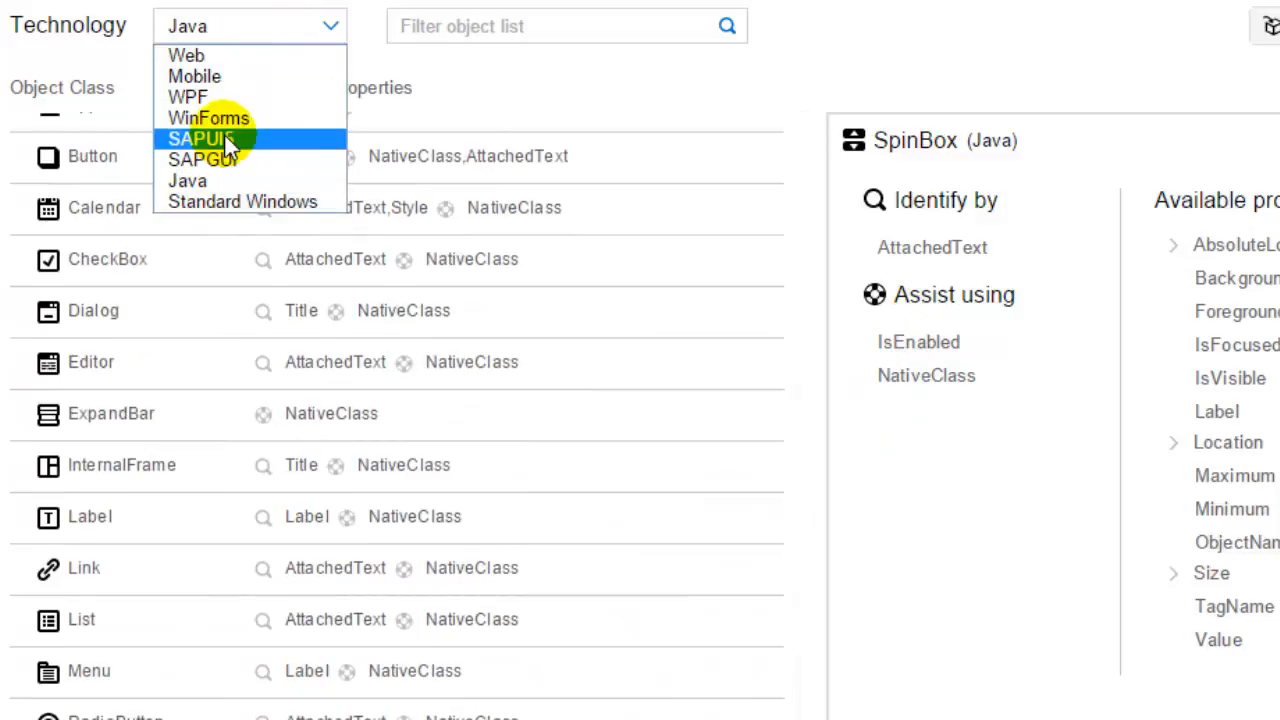
{"action": "left_click", "coordinate": [625, 85]}
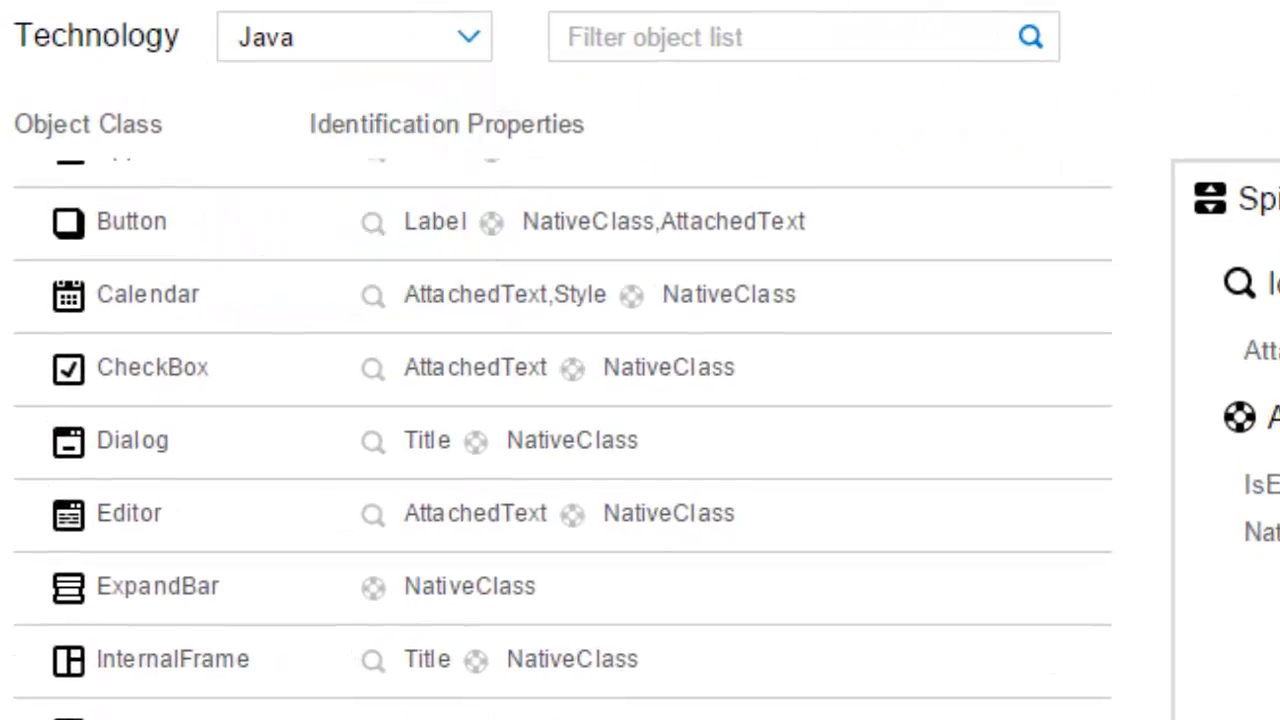
{"action": "left_click", "coordinate": [594, 23]}
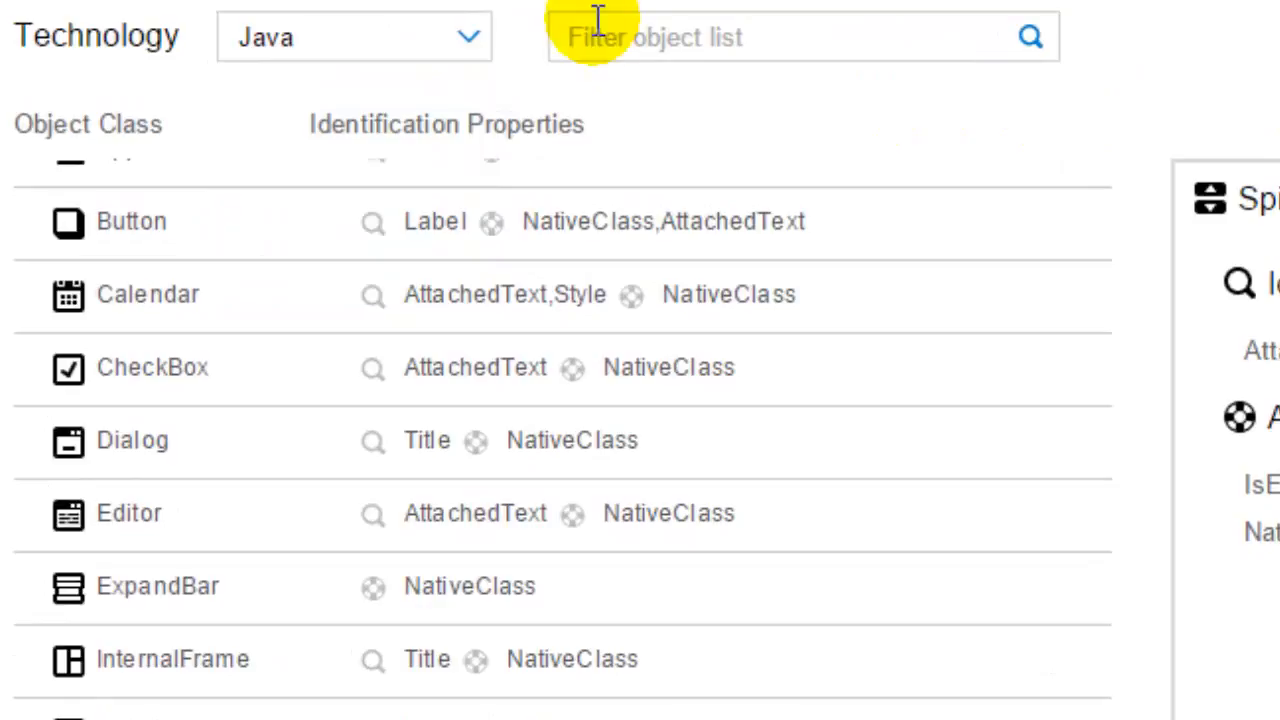
{"action": "type", "text": "but"}
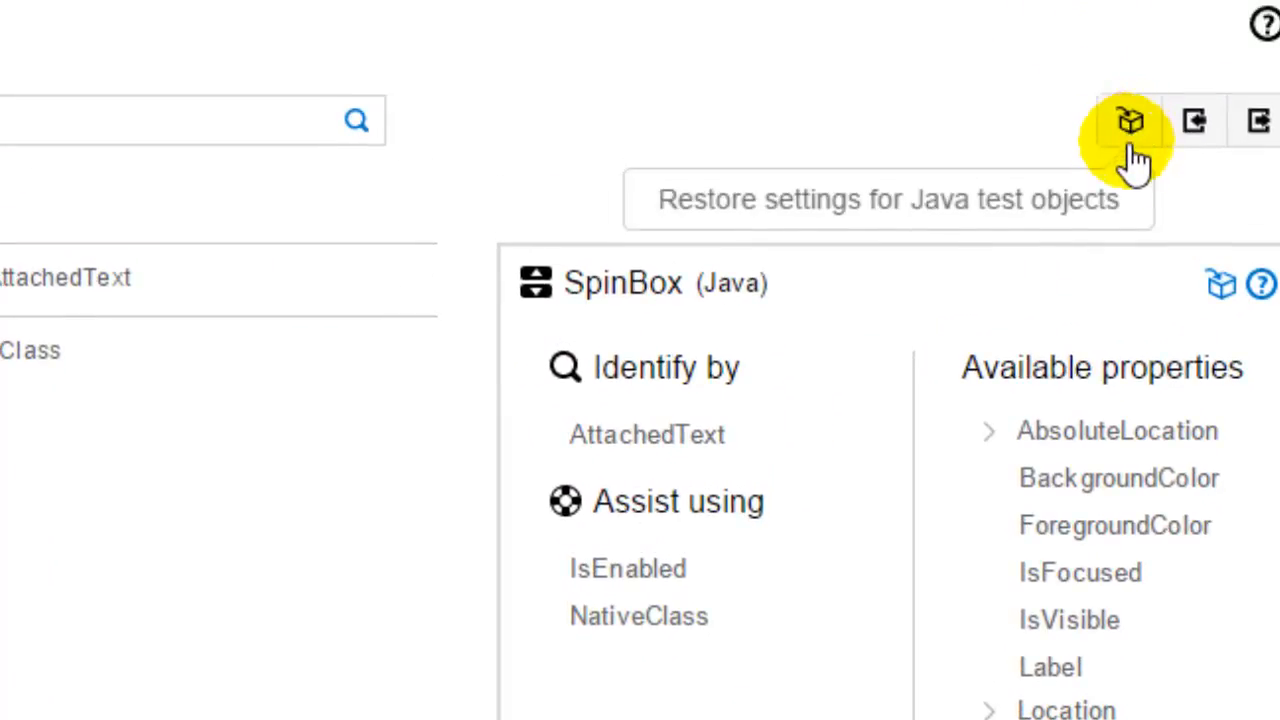
Open the export dialog for the object identification settings and dismiss it without saving a file
{"action": "left_click", "coordinate": [1240, 121]}
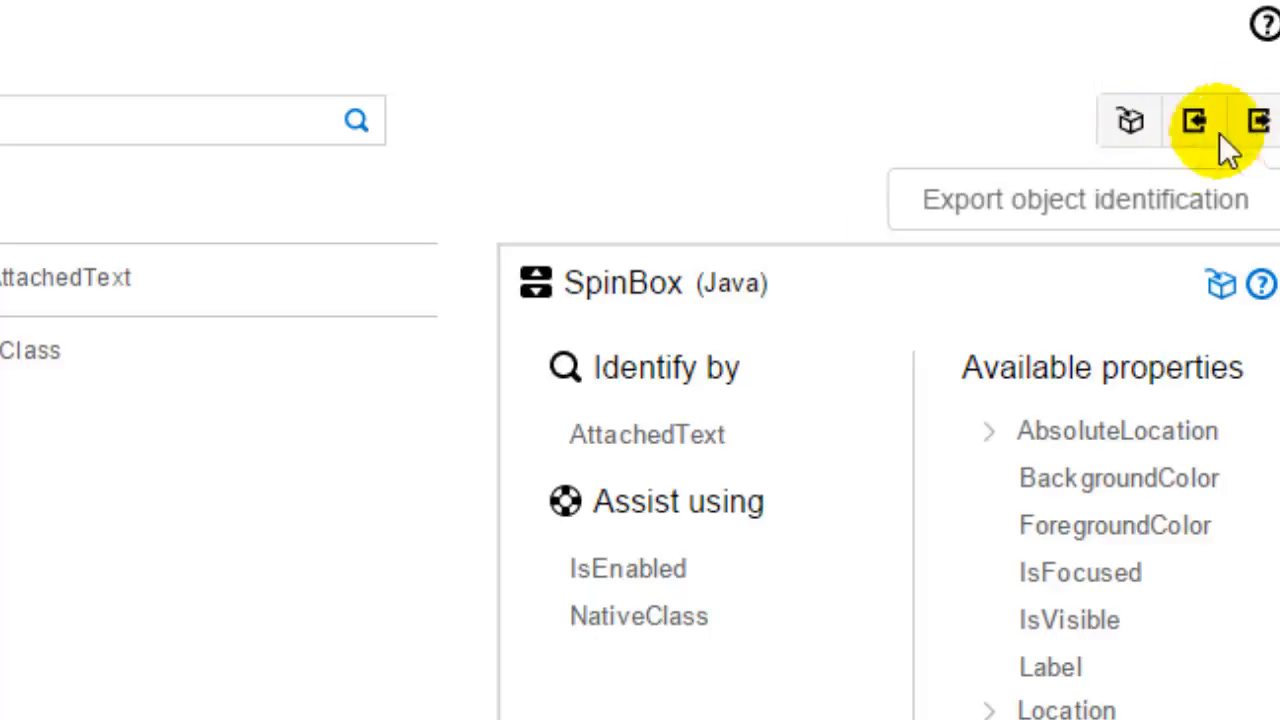
{"action": "left_click", "coordinate": [612, 466]}
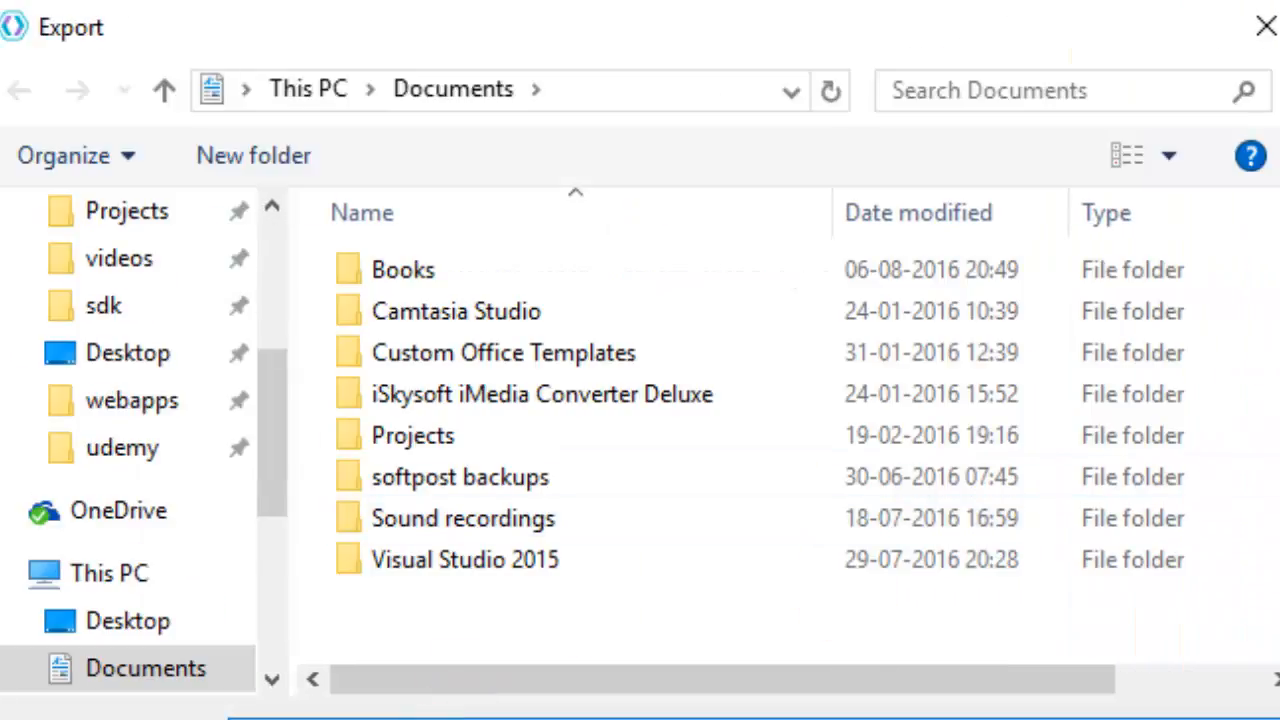
{"action": "left_click", "coordinate": [1263, 27]}
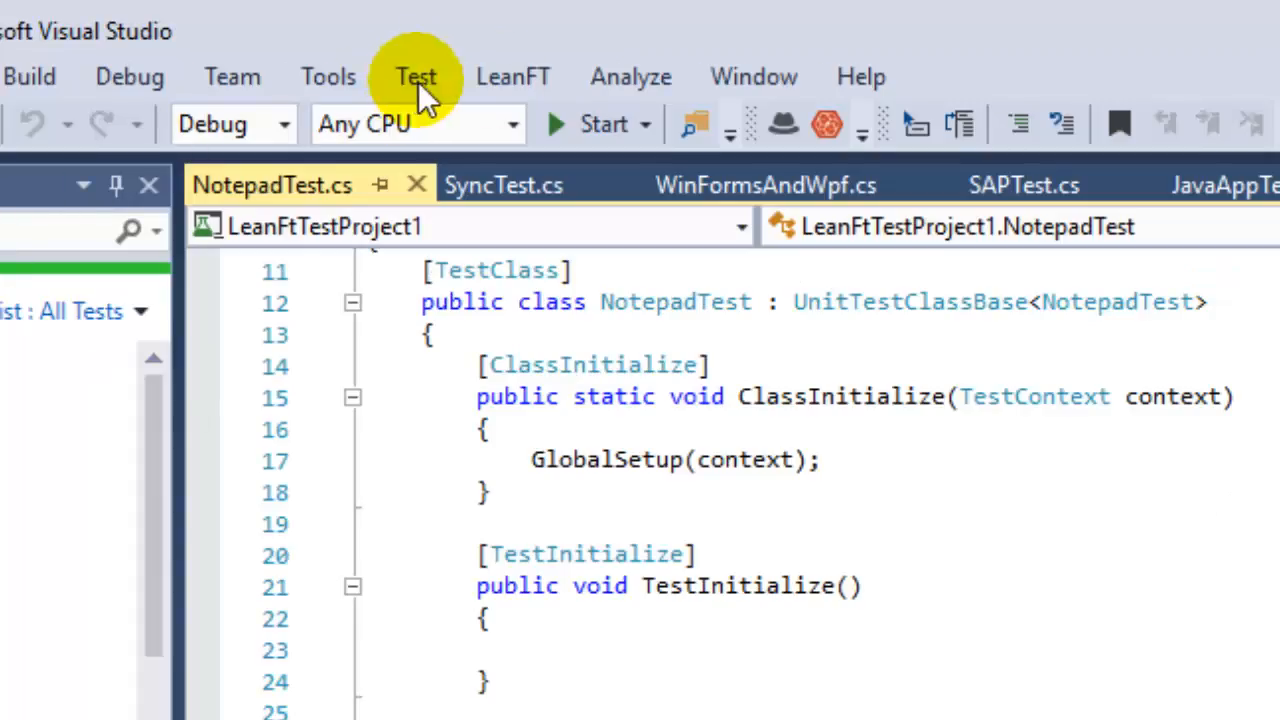
Look over the LeanFT commands available in Visual Studio
{"action": "left_click", "coordinate": [529, 80]}
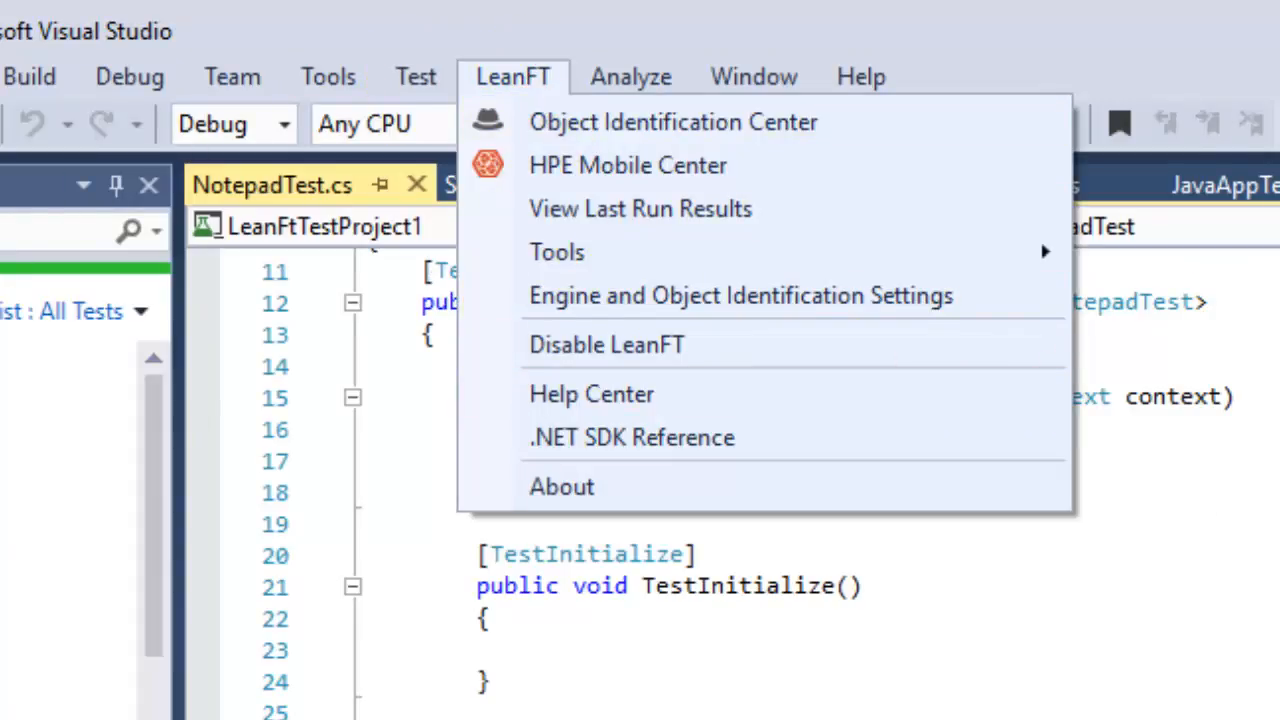
{"action": "key", "text": "Escape"}
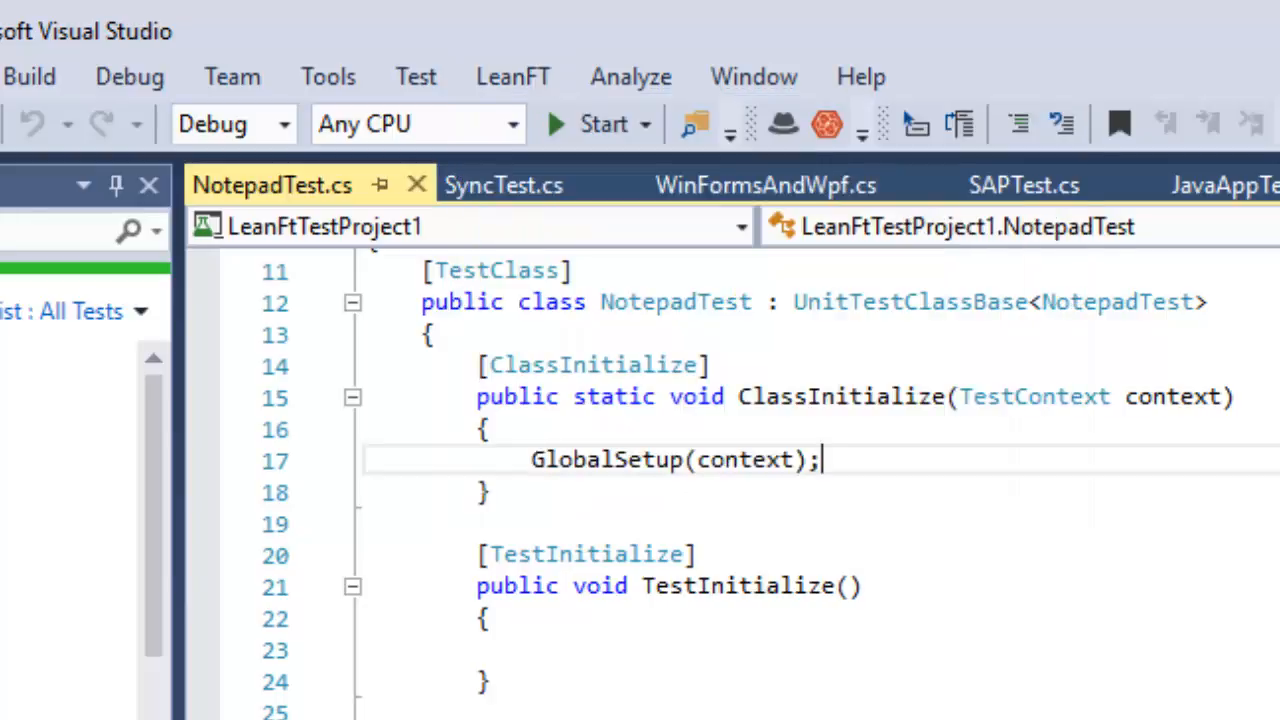
Launch the Functional Testing License Wizard from the HP Software group of installed Windows programs
{"action": "key", "text": "super"}
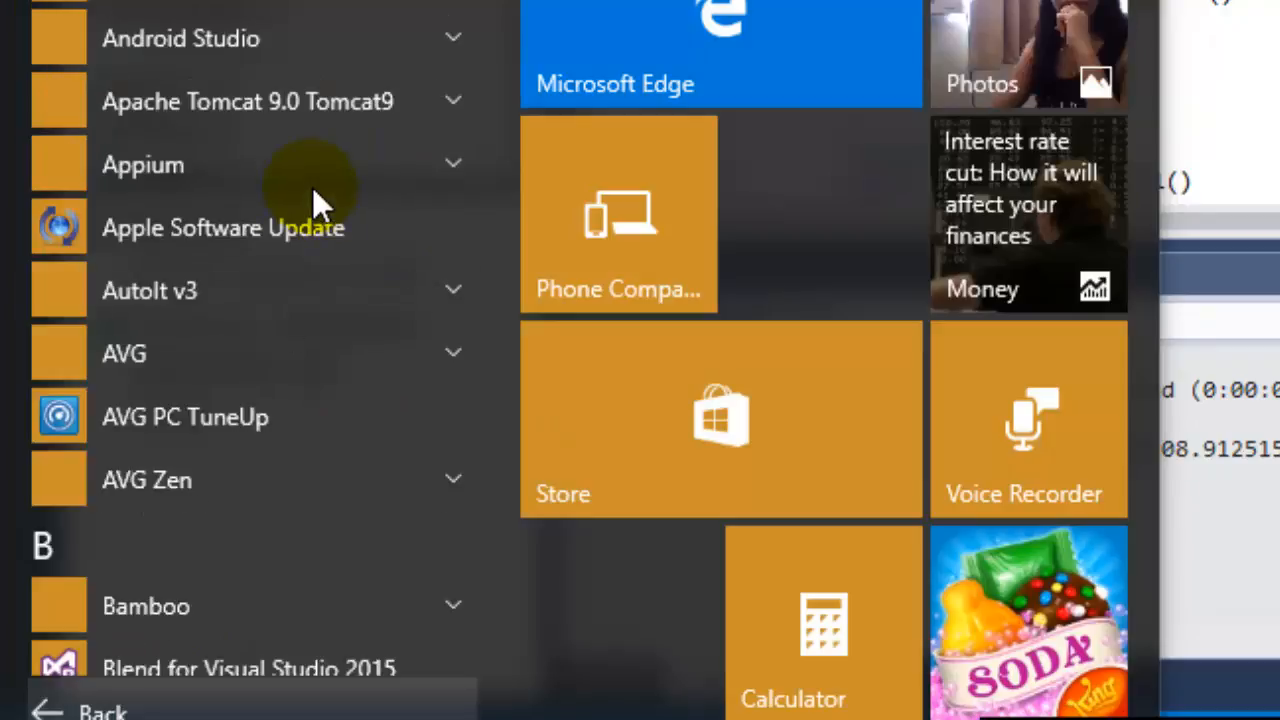
{"action": "scroll", "coordinate": [312, 205], "scroll_direction": "down", "scroll_amount": 5}
{"action": "scroll", "coordinate": [310, 268], "scroll_direction": "down", "scroll_amount": 10}
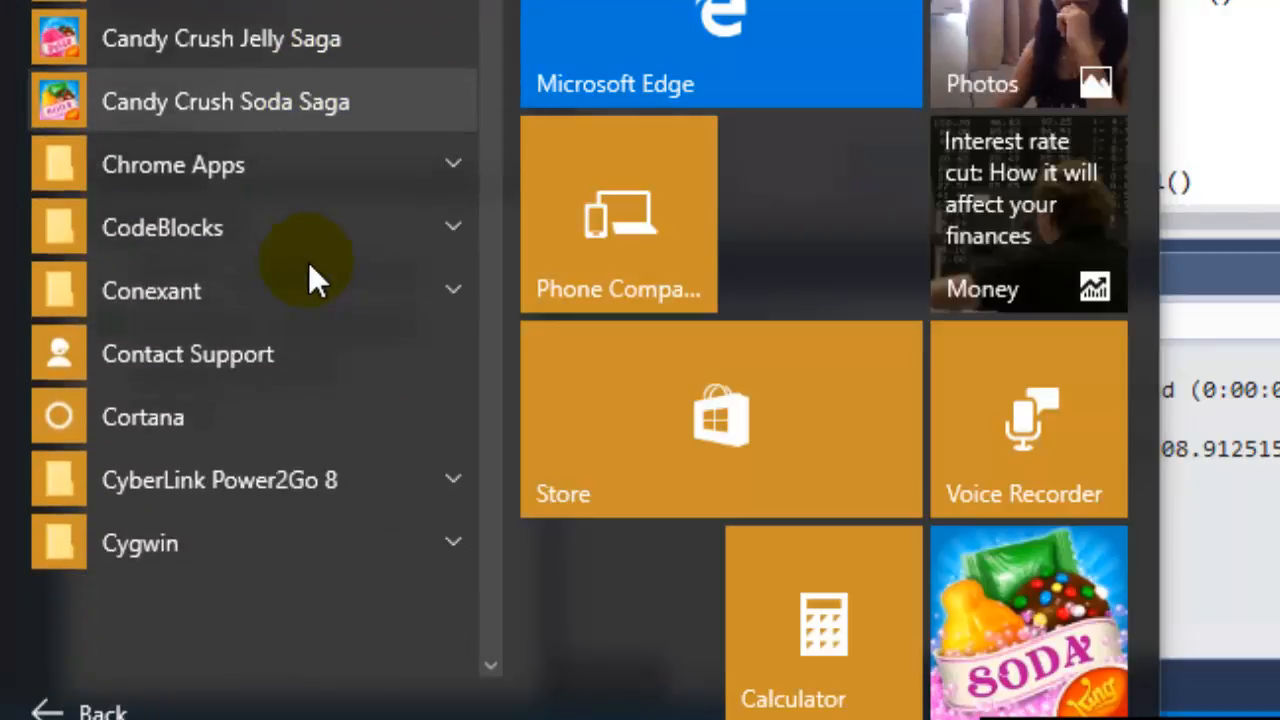
{"action": "scroll", "coordinate": [308, 262], "scroll_direction": "down", "scroll_amount": 5}
{"action": "left_click", "coordinate": [323, 517]}
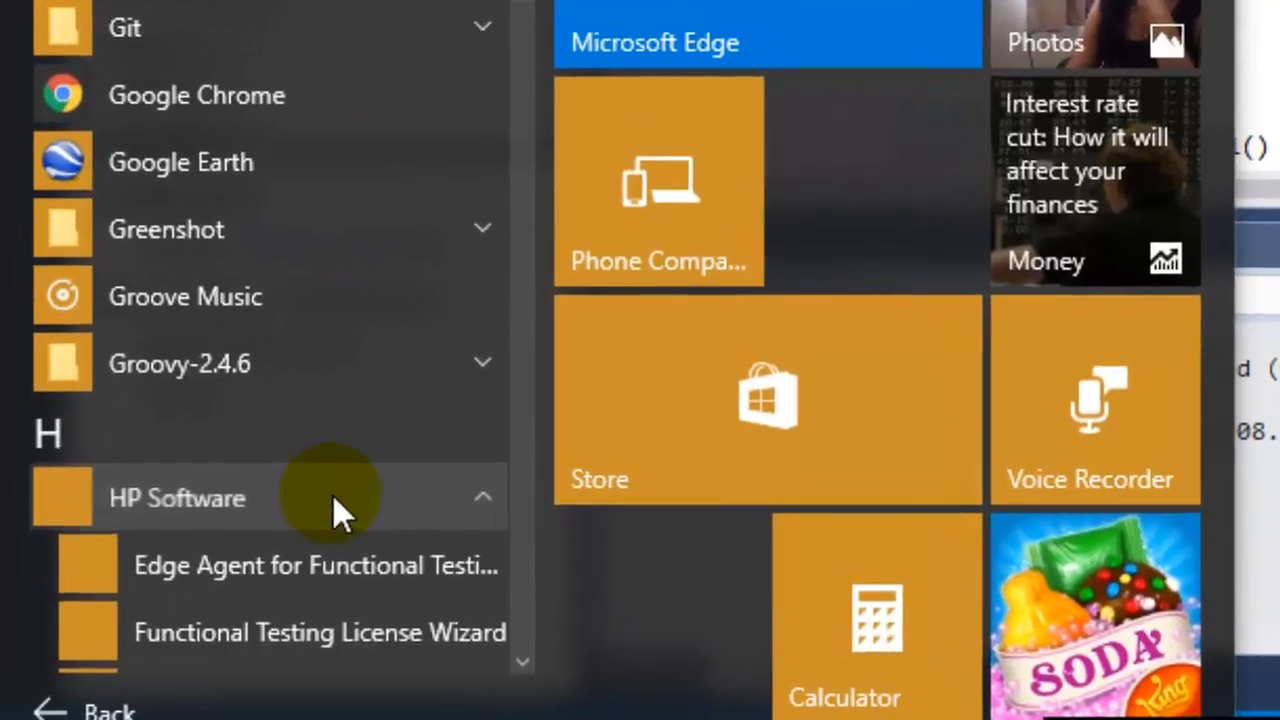
{"action": "scroll", "coordinate": [334, 514], "scroll_direction": "down", "scroll_amount": 3}
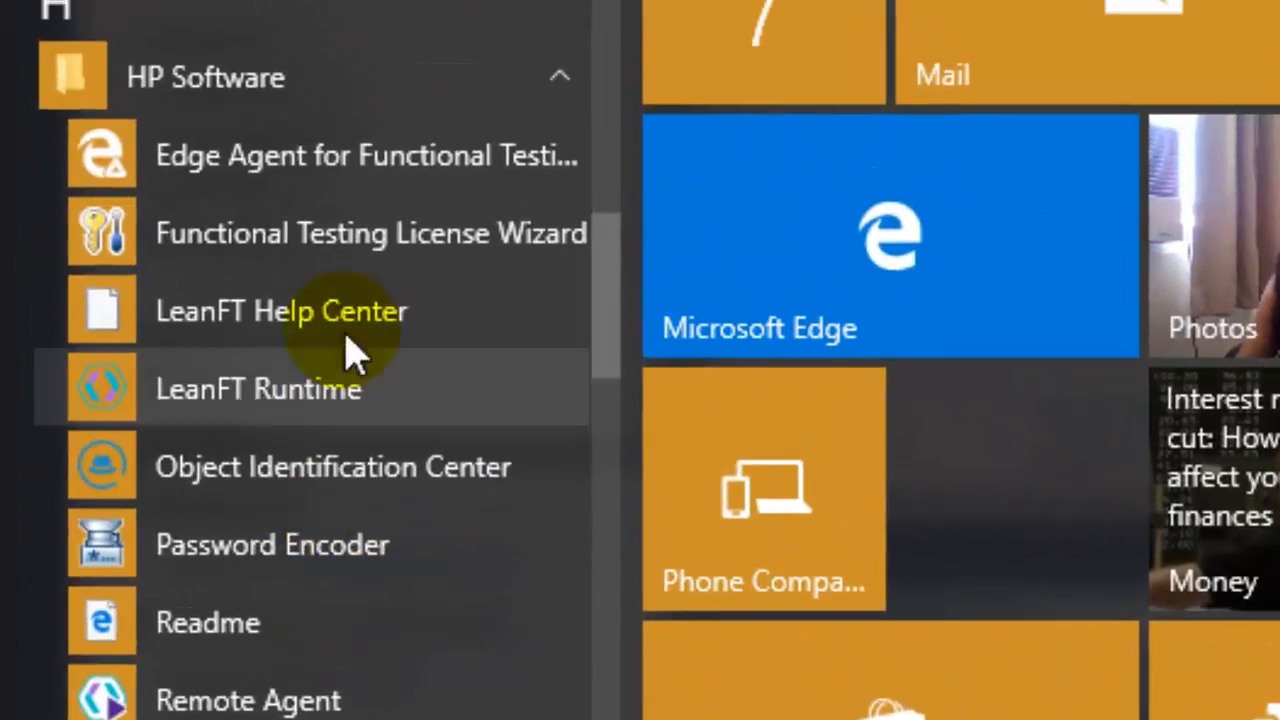
{"action": "left_click", "coordinate": [343, 233]}
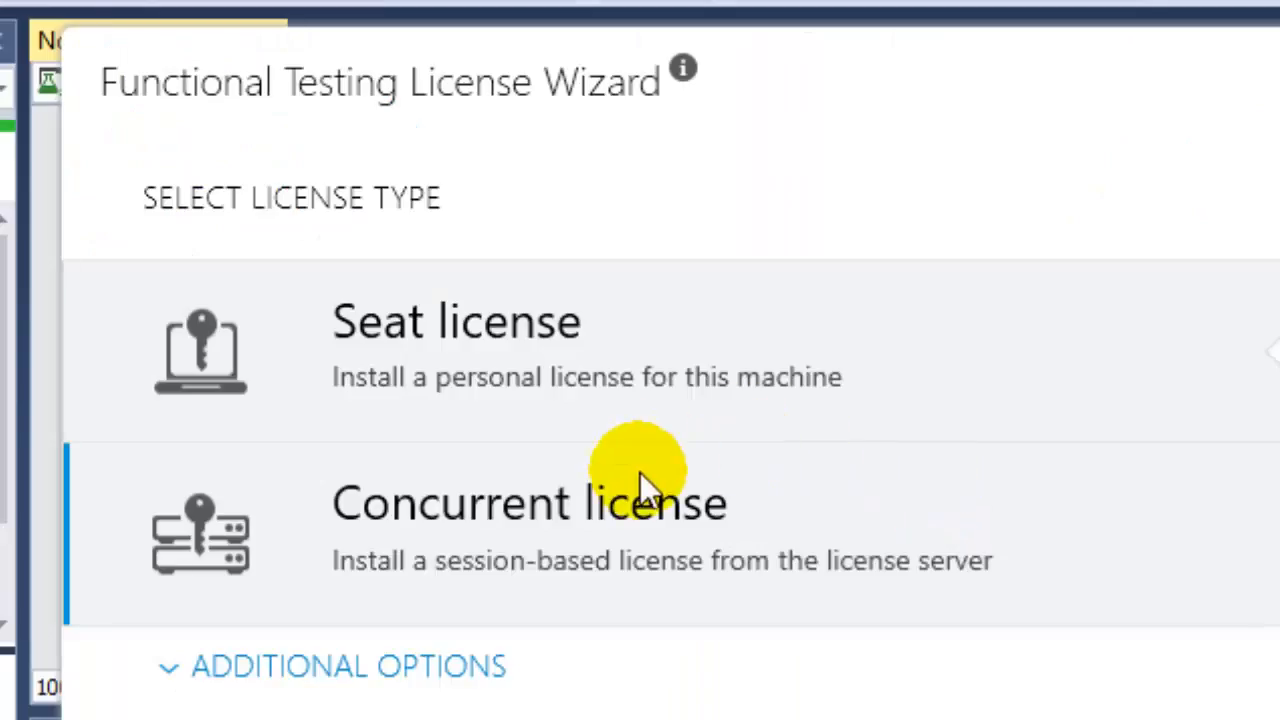
Look over the seat, concurrent and additional license types in the license wizard, and close it
{"action": "left_click", "coordinate": [414, 290]}
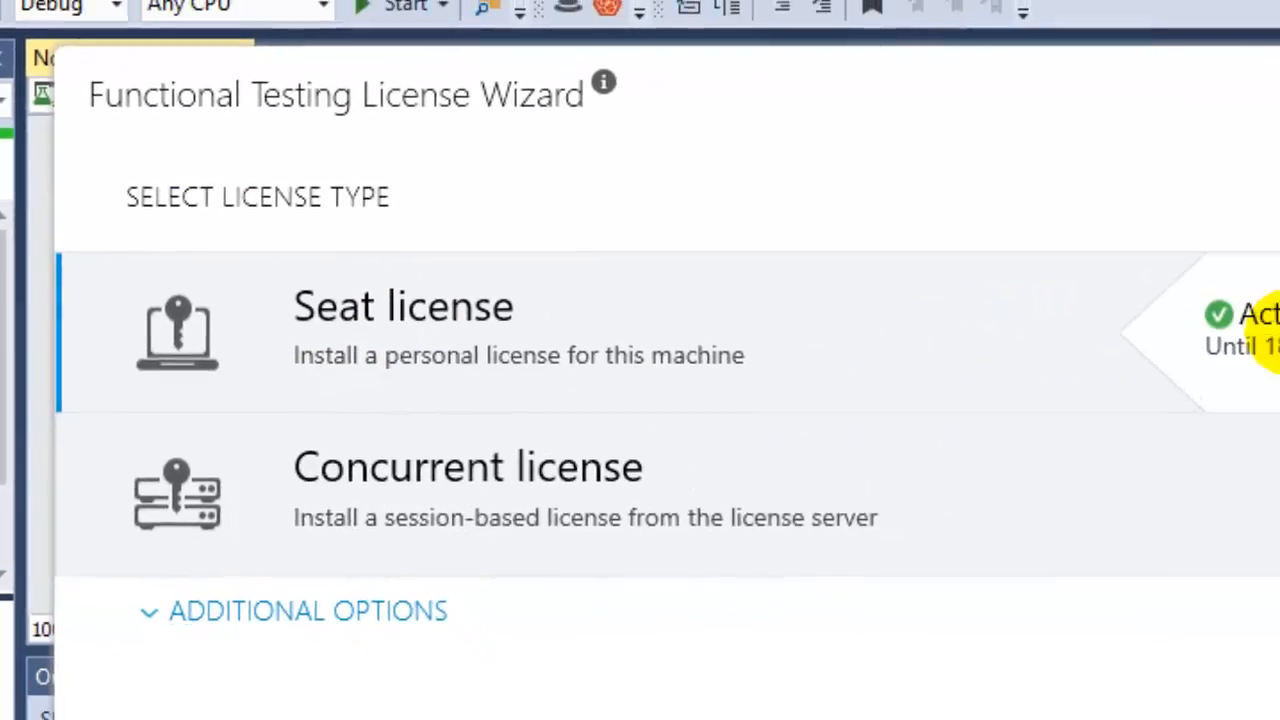
{"action": "left_click", "coordinate": [329, 429]}
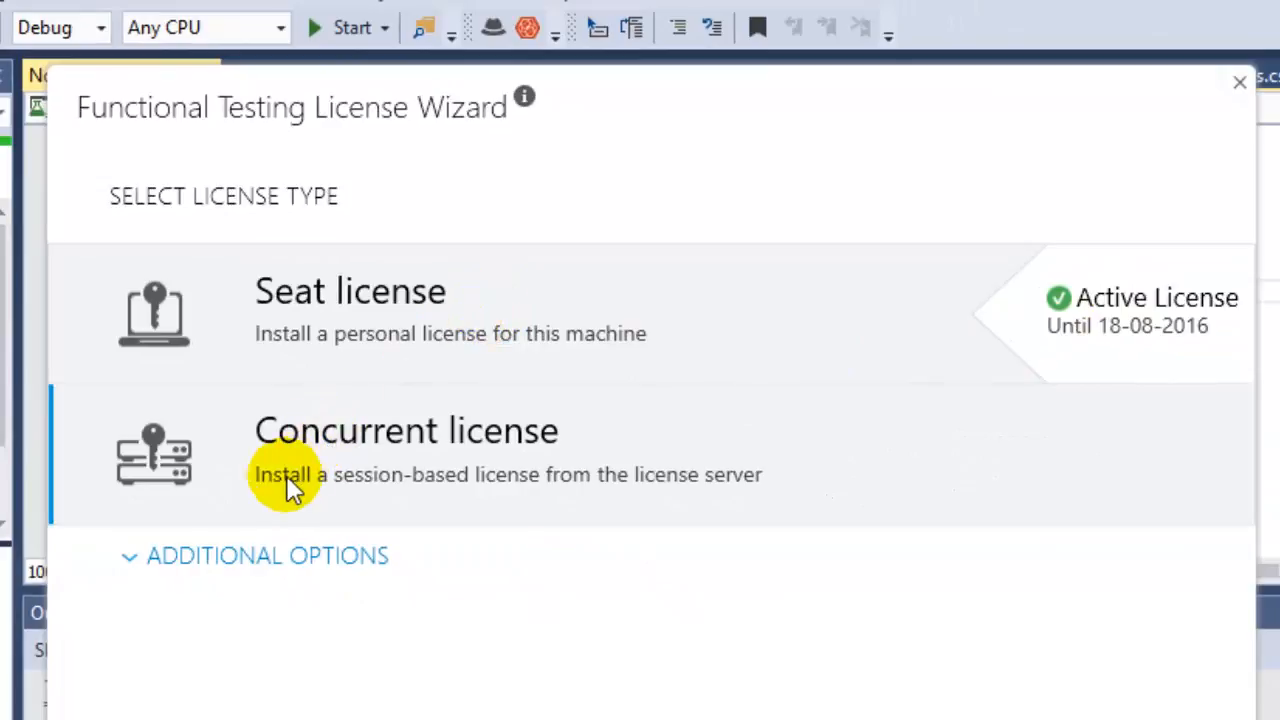
{"action": "left_click", "coordinate": [150, 558]}
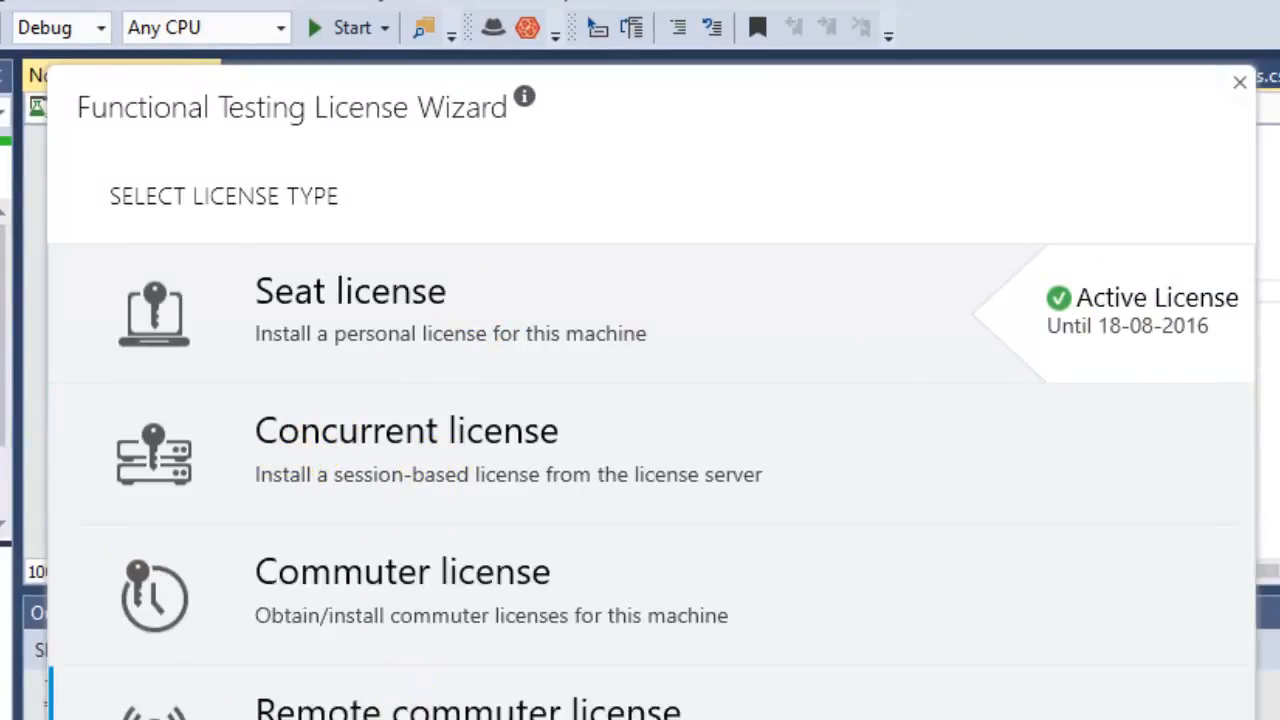
{"action": "left_click", "coordinate": [1240, 82]}
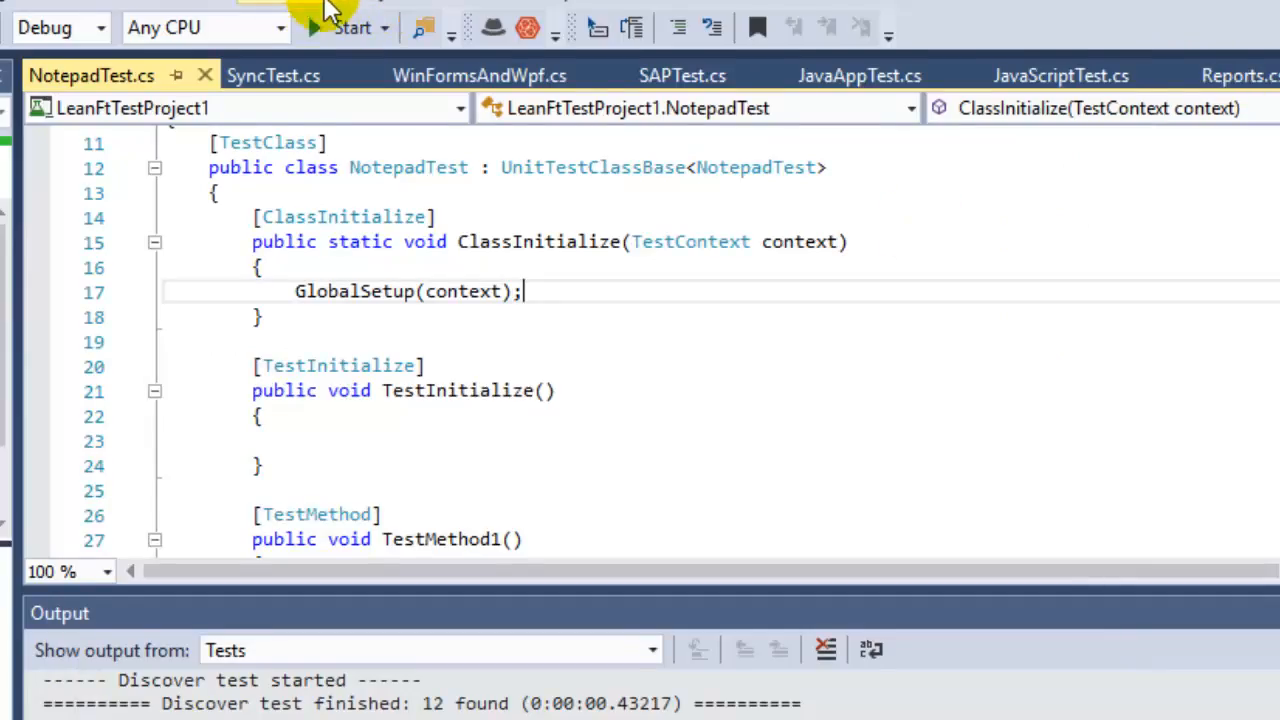